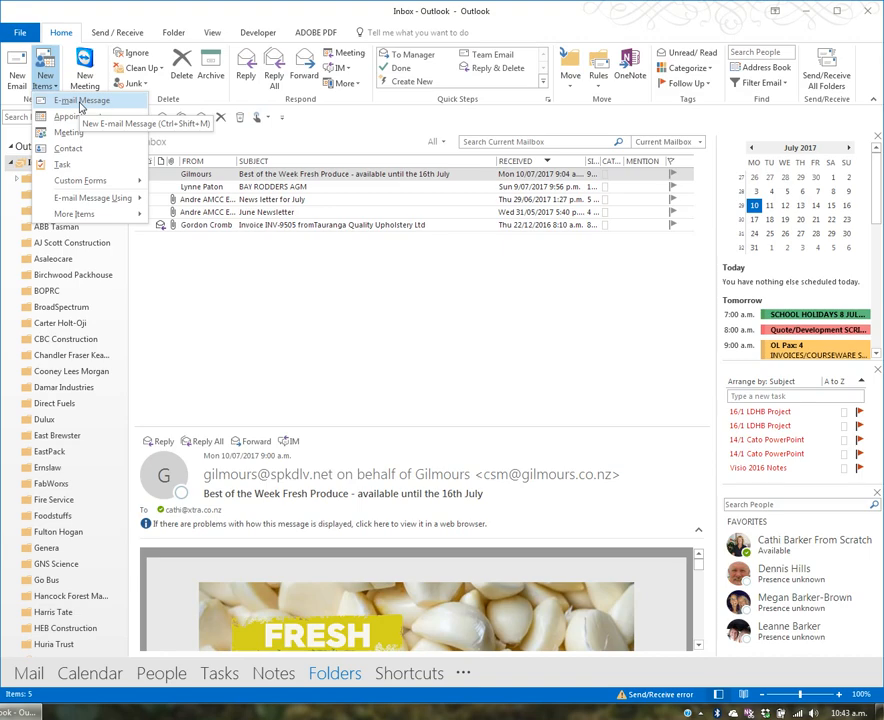
# Start a new email, choose the default account as the sender, and show the Bcc field.
pyautogui.click(16, 52)
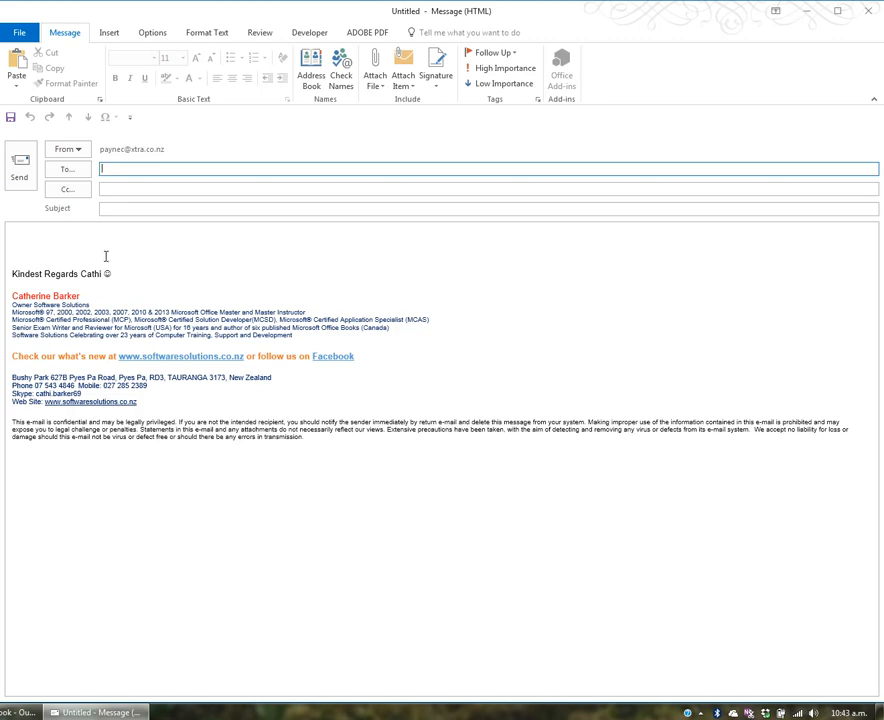
pyautogui.click(82, 153)
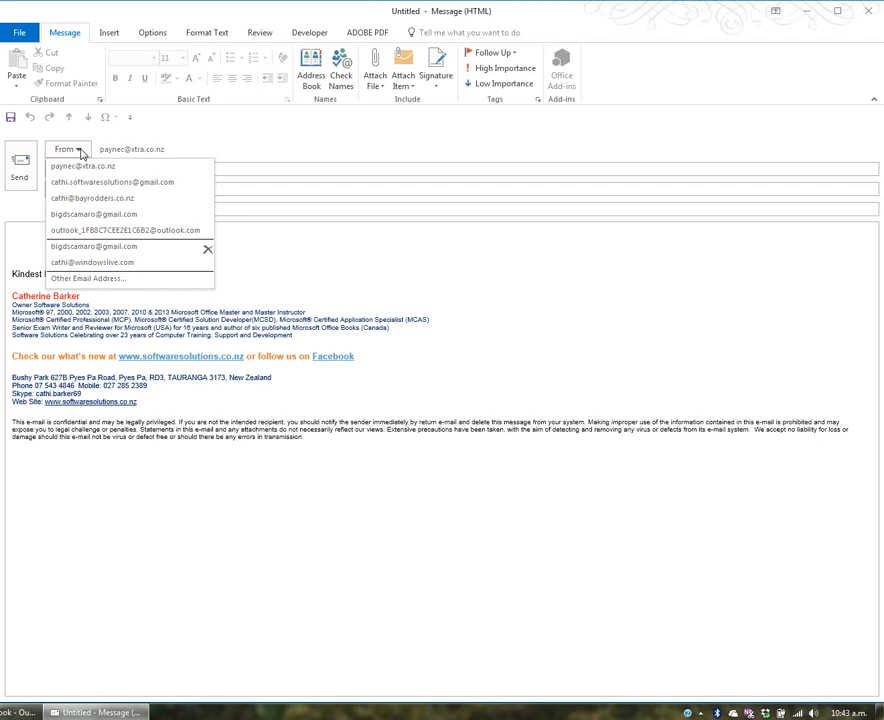
pyautogui.click(82, 167)
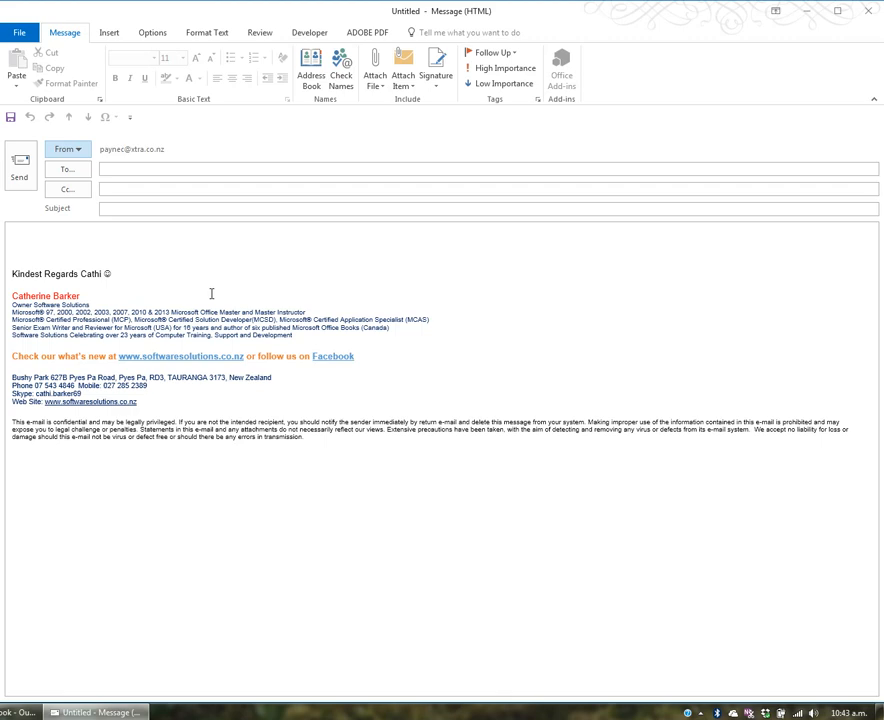
pyautogui.click(157, 38)
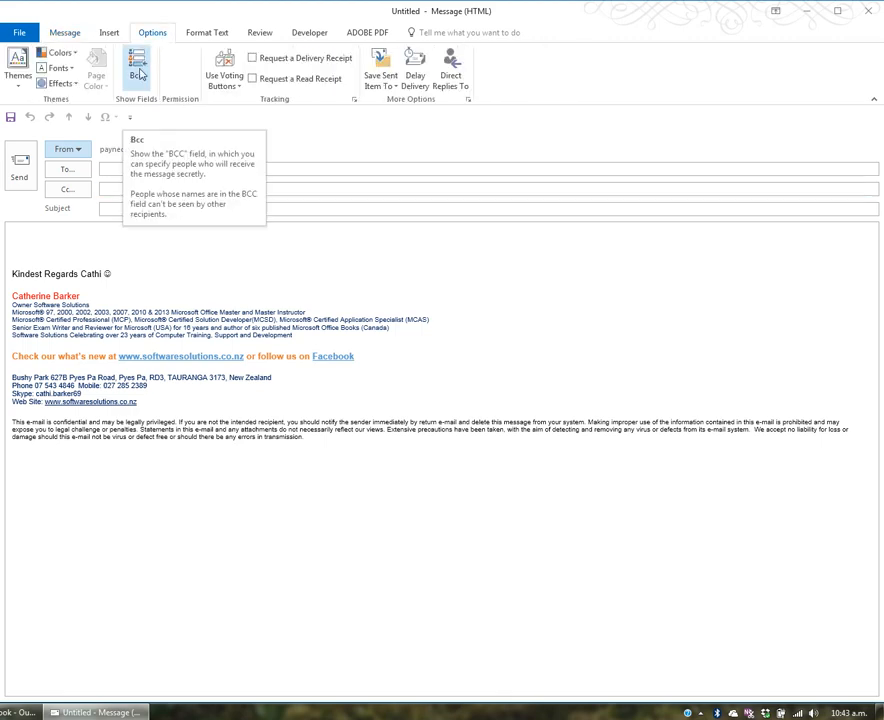
pyautogui.click(138, 70)
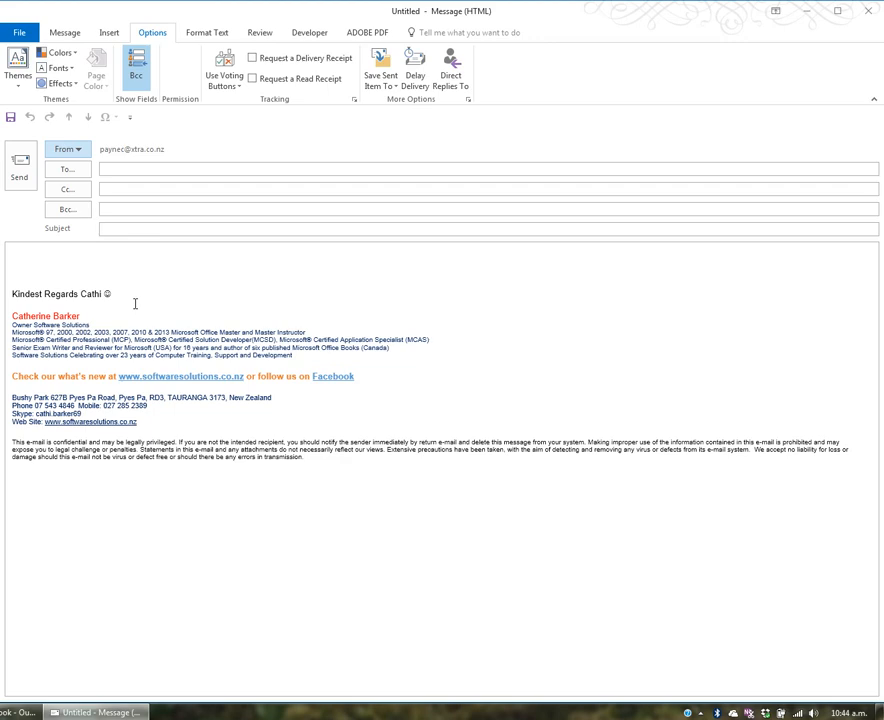
# Discard the blank message without saving it and start another new email.
pyautogui.click(870, 13)
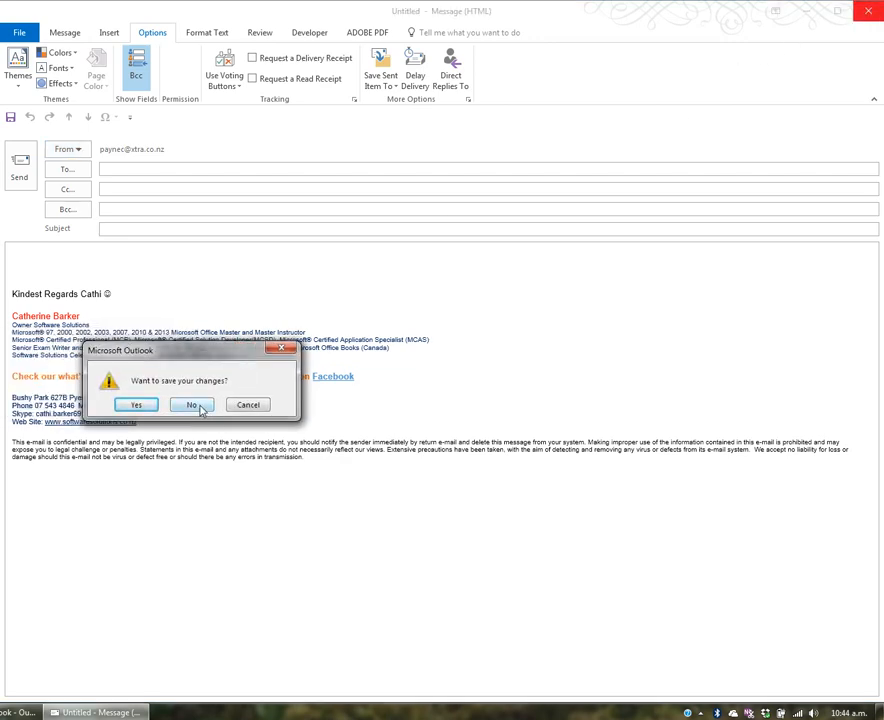
pyautogui.click(198, 411)
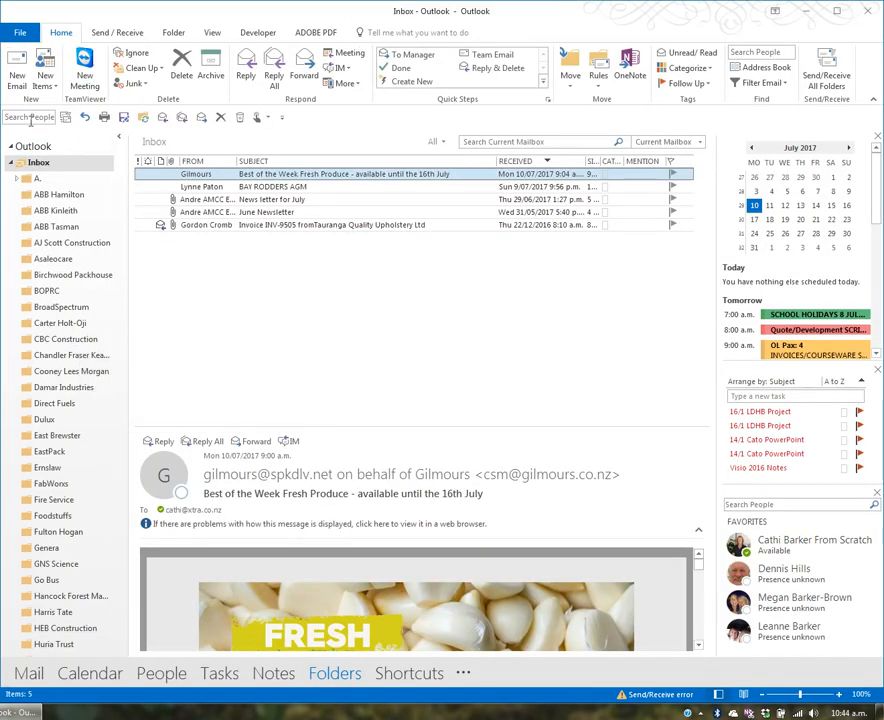
pyautogui.click(17, 75)
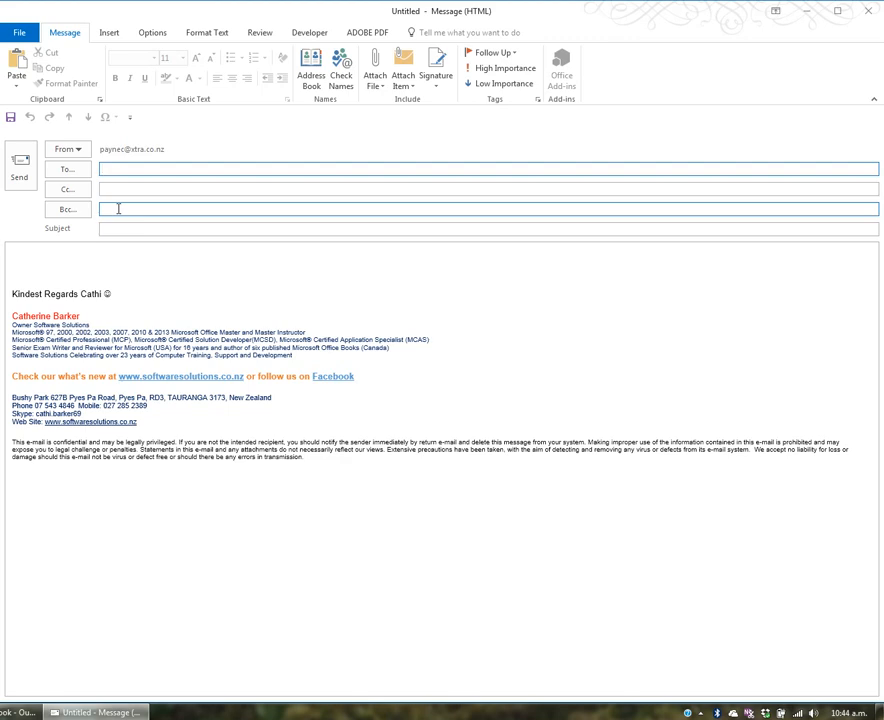
# Add two suggested contacts as the email's main To recipients.
pyautogui.write('d')
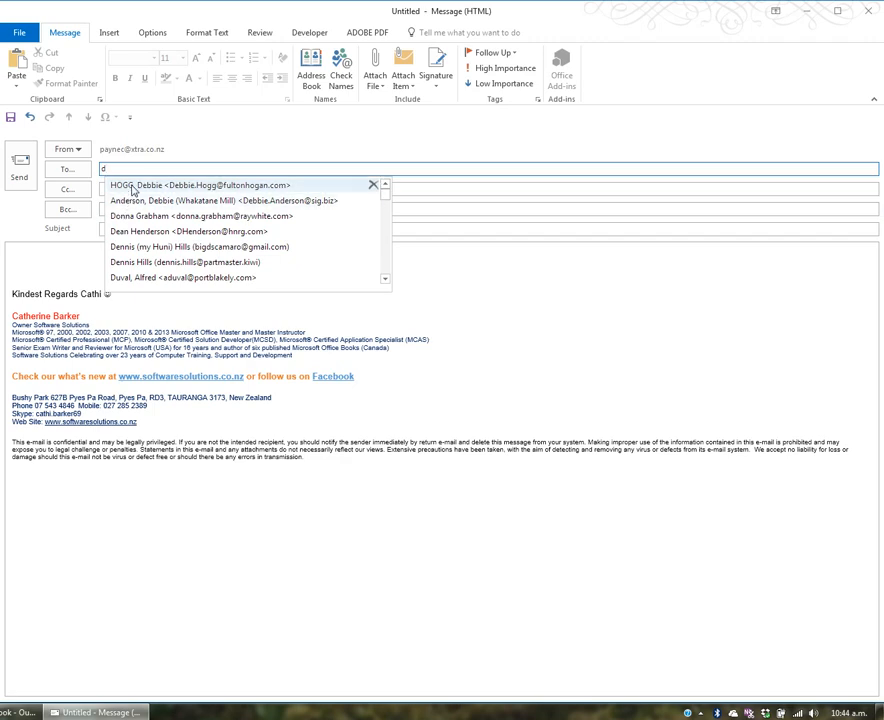
pyautogui.click(152, 189)
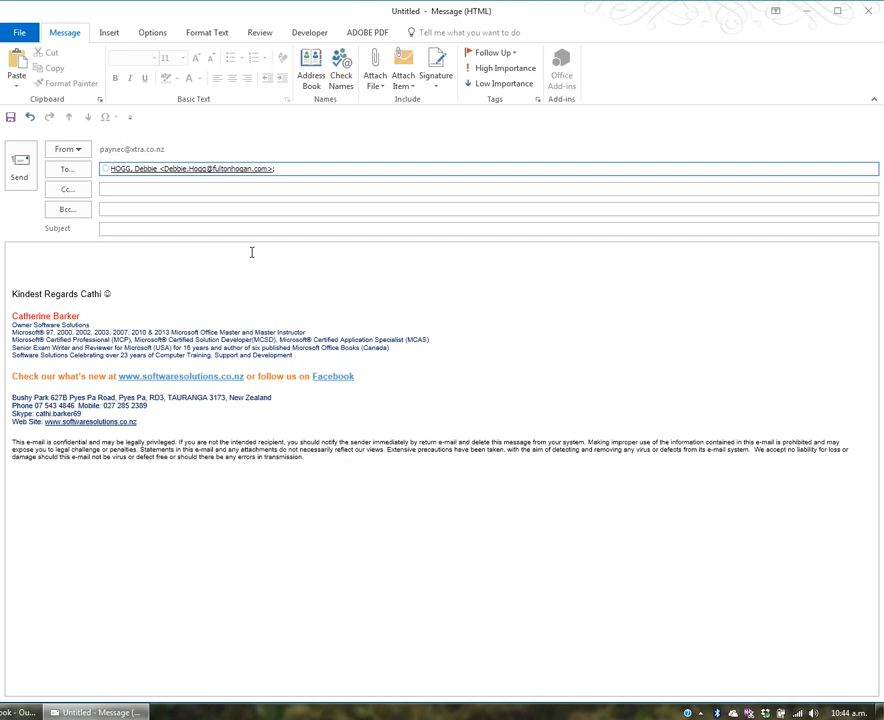
pyautogui.write('de')
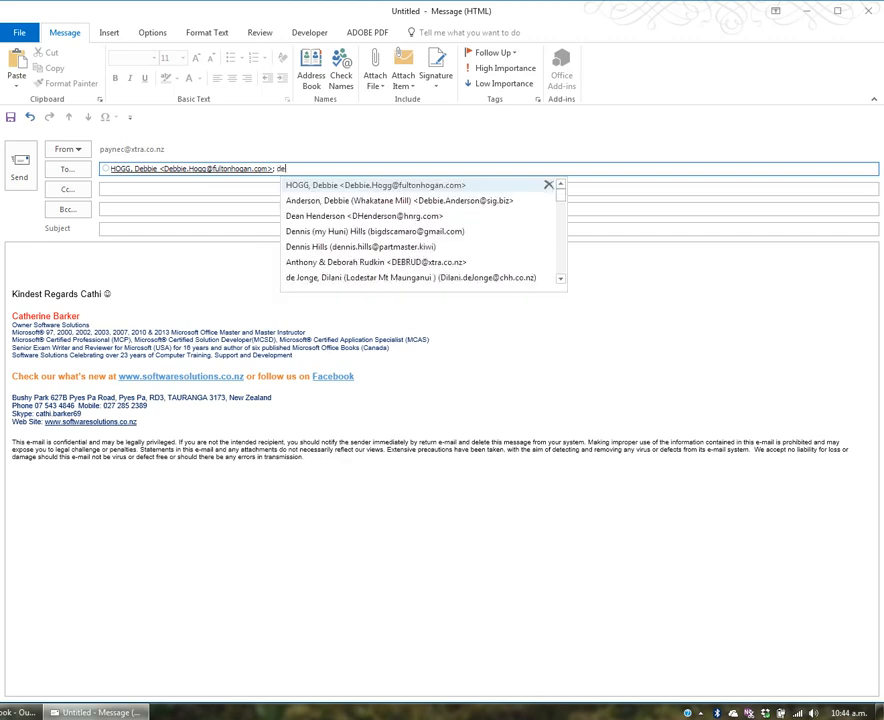
pyautogui.click(320, 201)
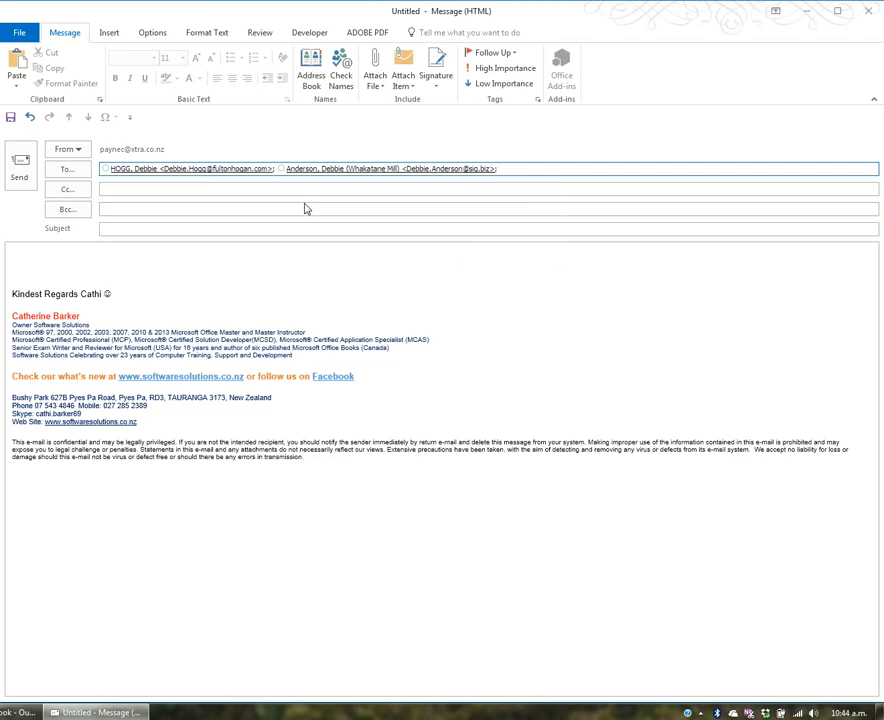
# Add two suggested contacts to the email's Cc field.
pyautogui.click(140, 189)
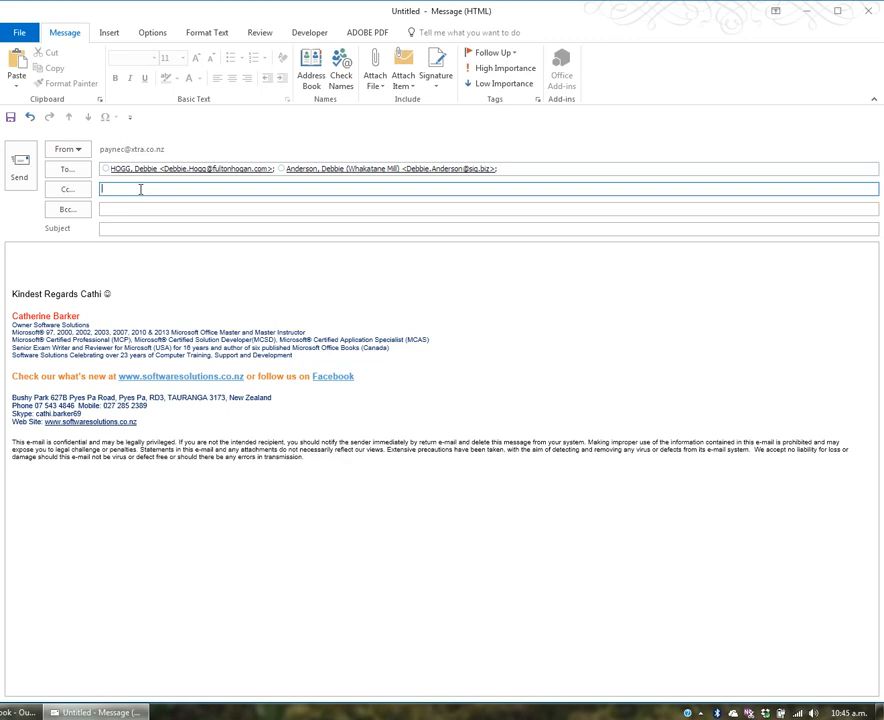
pyautogui.write('l')
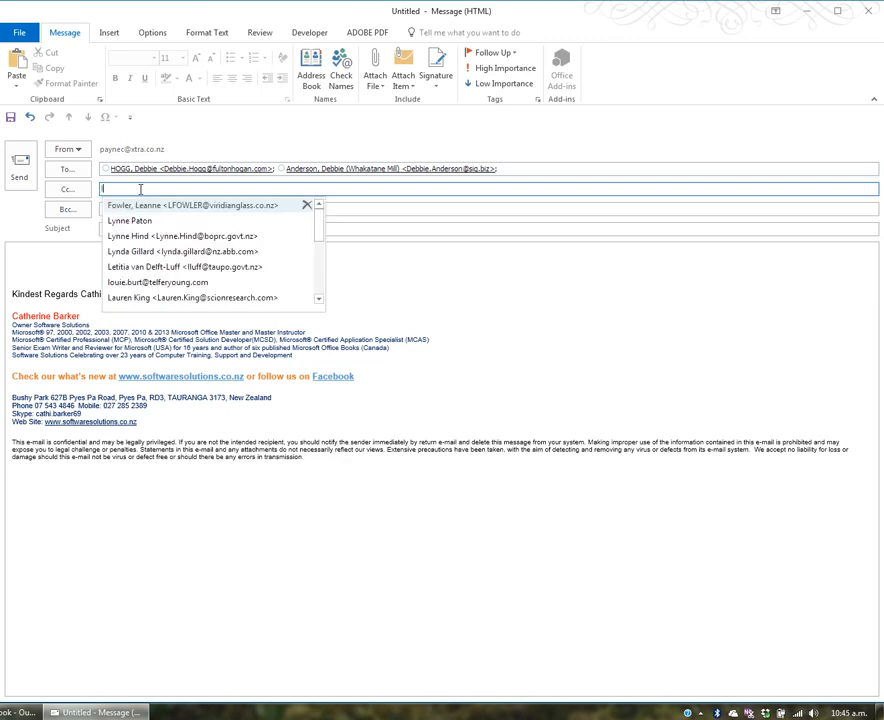
pyautogui.press('Return')
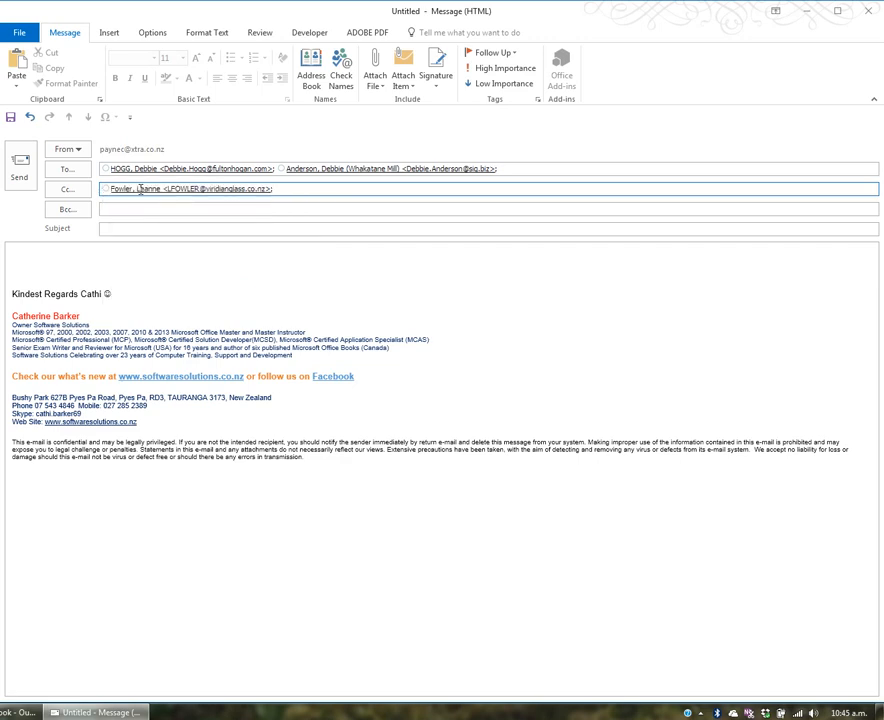
pyautogui.write('d')
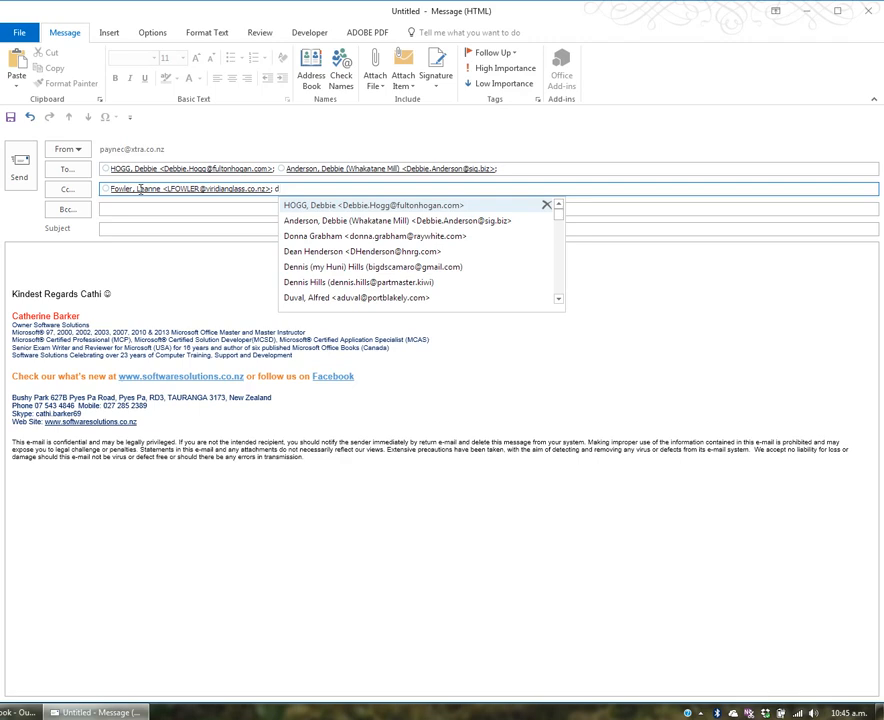
pyautogui.press('Down')
pyautogui.press('Down')
pyautogui.press('Return')
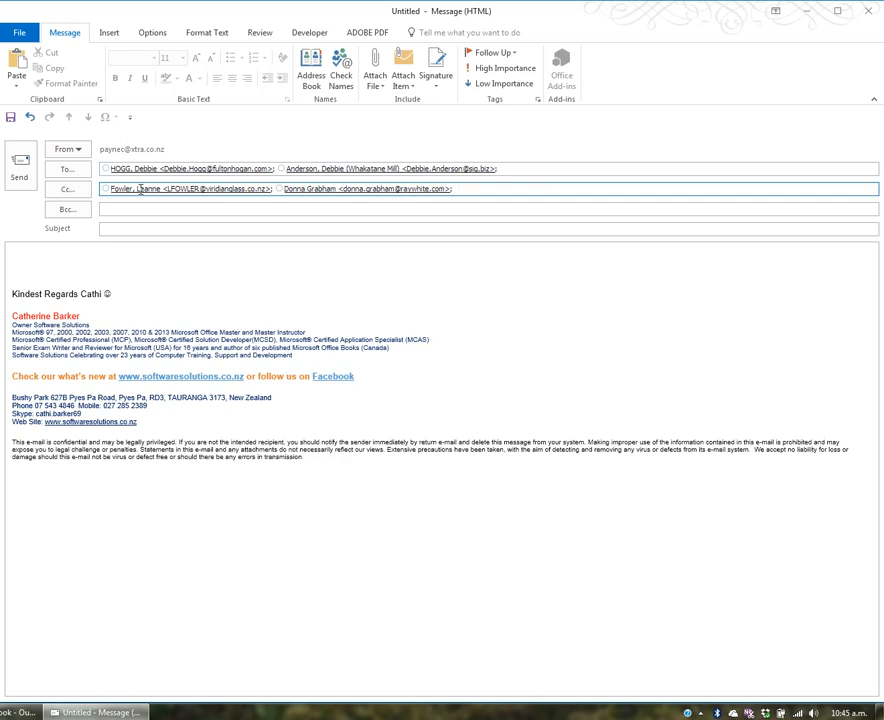
# Add two suggested contacts as hidden recipients in the Bcc field.
pyautogui.click(139, 209)
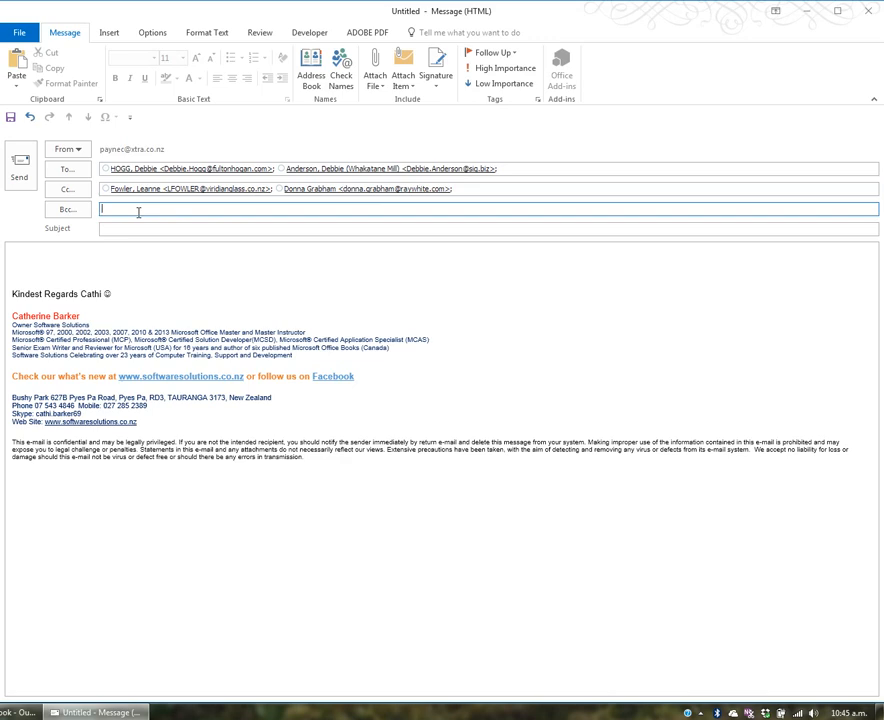
pyautogui.write('s')
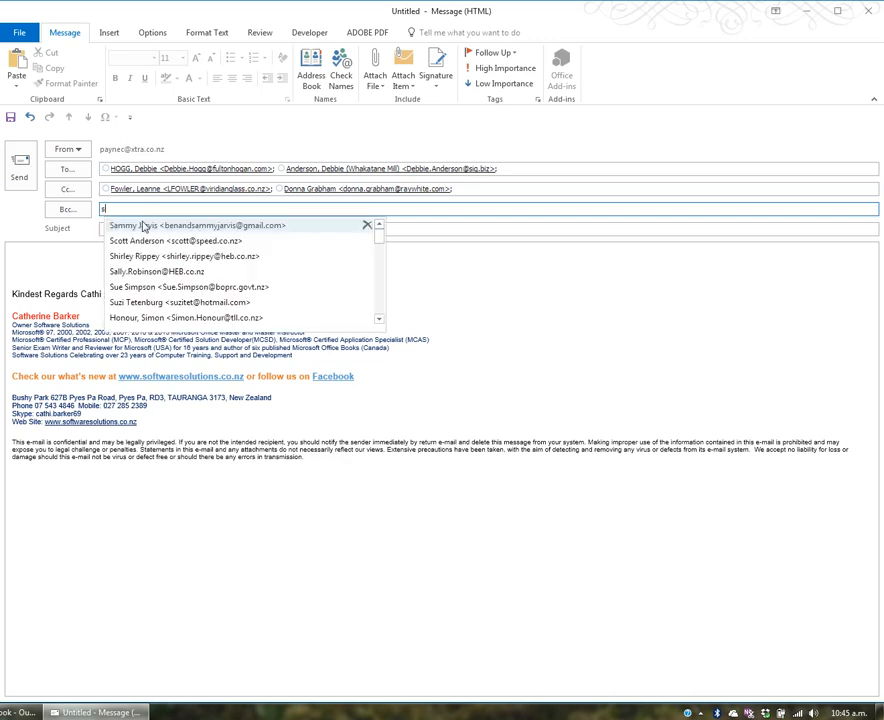
pyautogui.click(143, 226)
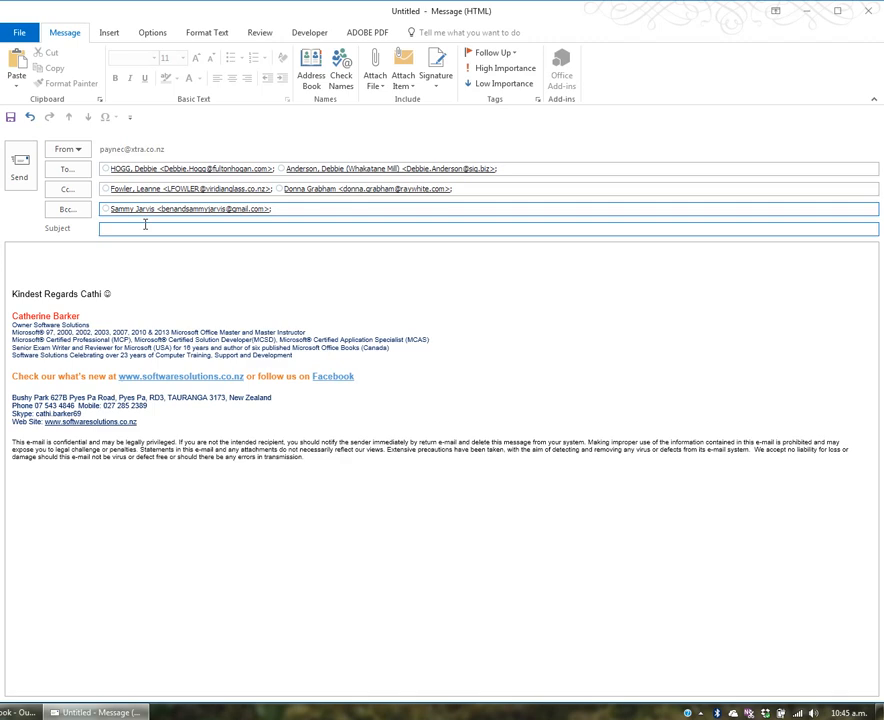
pyautogui.click(296, 212)
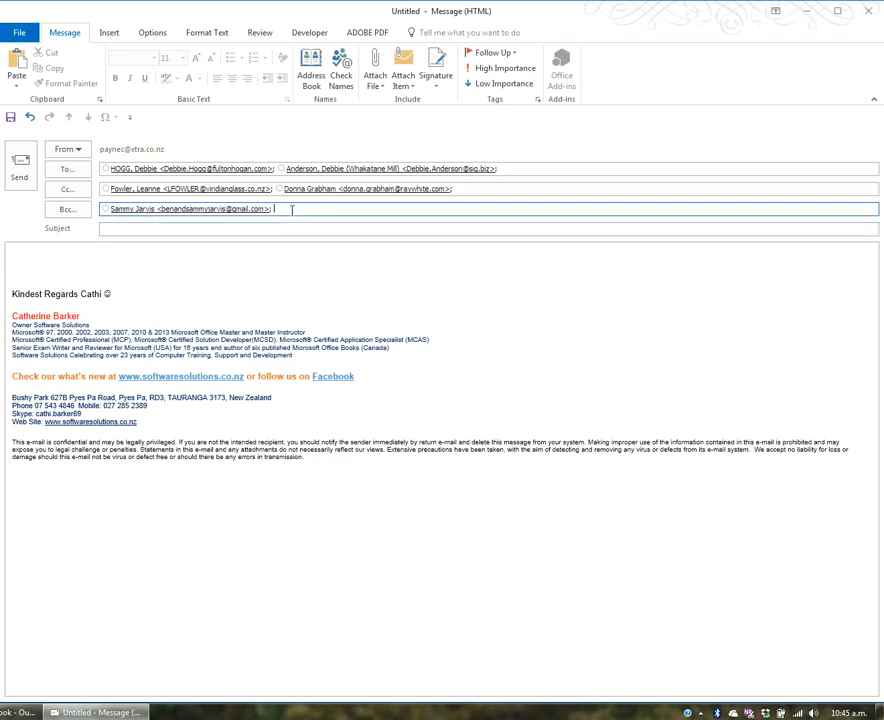
pyautogui.write('t')
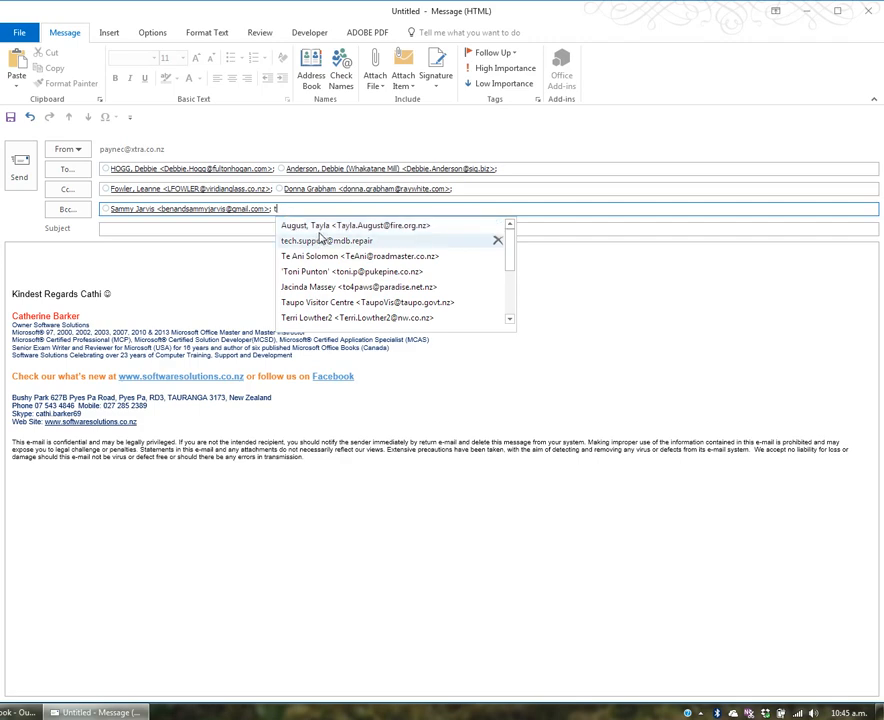
pyautogui.press('Tab')
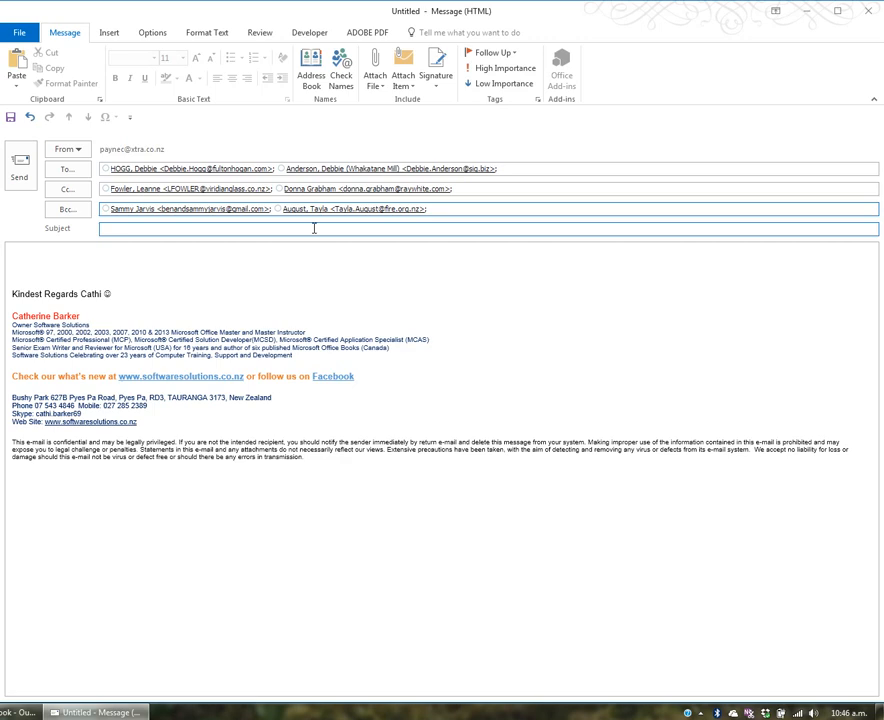
# Remove both recipients from the To field.
pyautogui.click(471, 187)
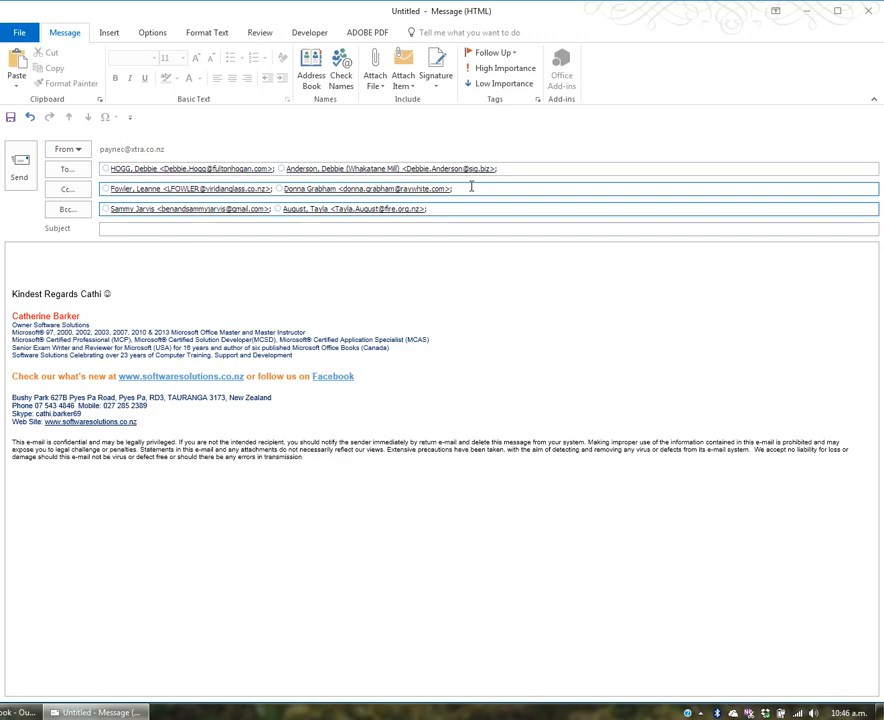
pyautogui.click(476, 170)
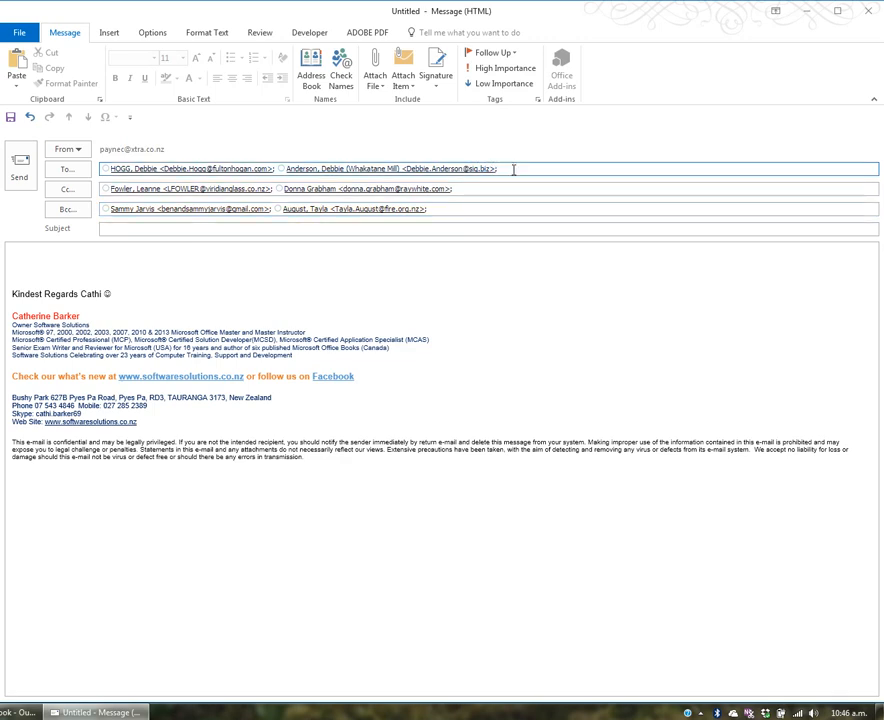
pyautogui.click(497, 228)
pyautogui.press('BackSpace')
pyautogui.press('BackSpace')
pyautogui.press('BackSpace')
pyautogui.press('BackSpace')
pyautogui.press('BackSpace')
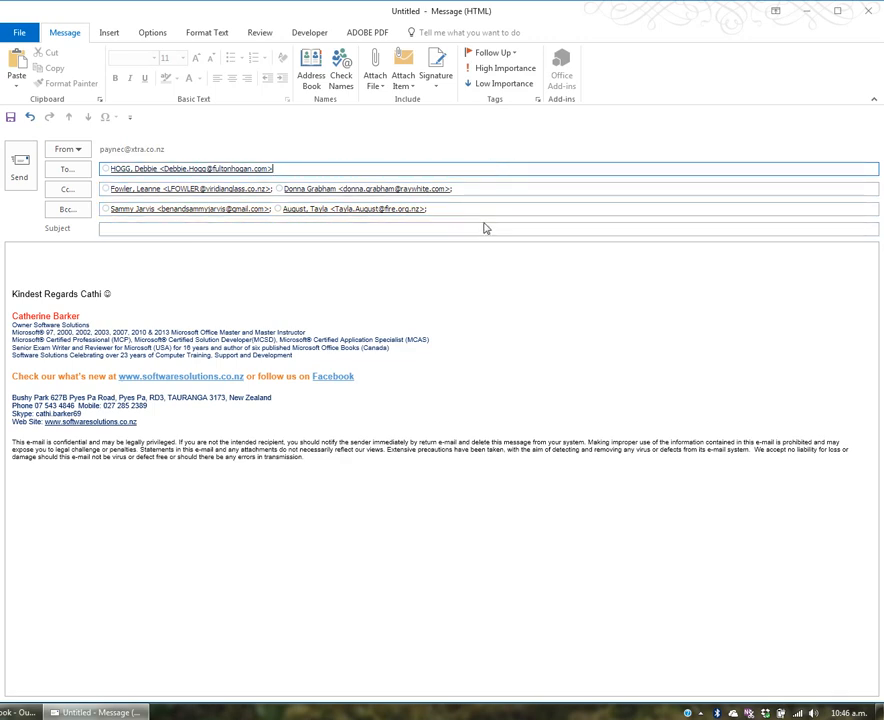
# Clear all recipients from the Cc and Bcc fields.
pyautogui.click(476, 190)
pyautogui.press('BackSpace')
pyautogui.press('BackSpace')
pyautogui.press('BackSpace')
pyautogui.press('BackSpace')
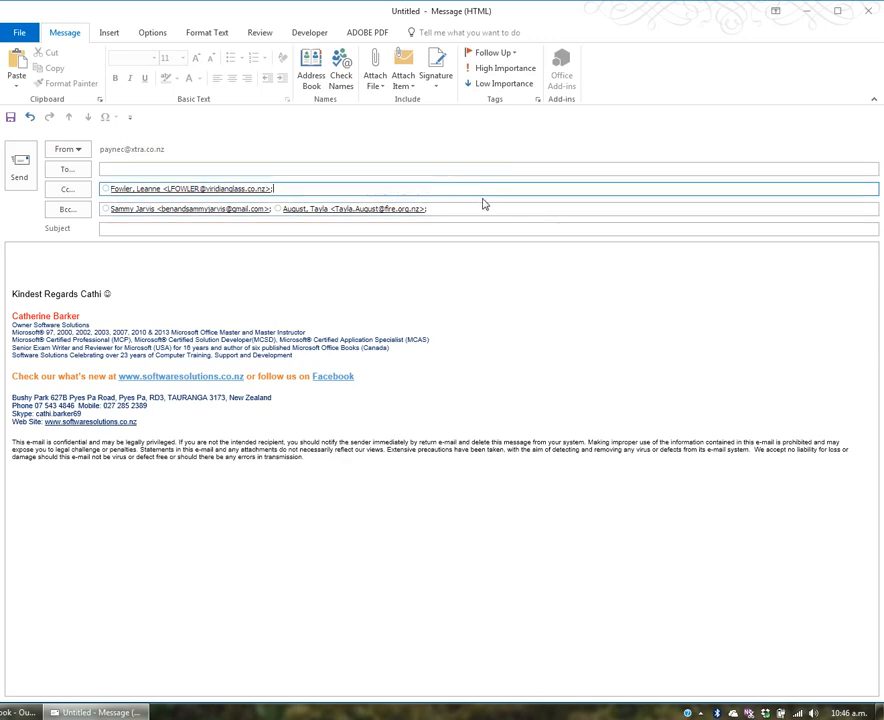
pyautogui.click(442, 207)
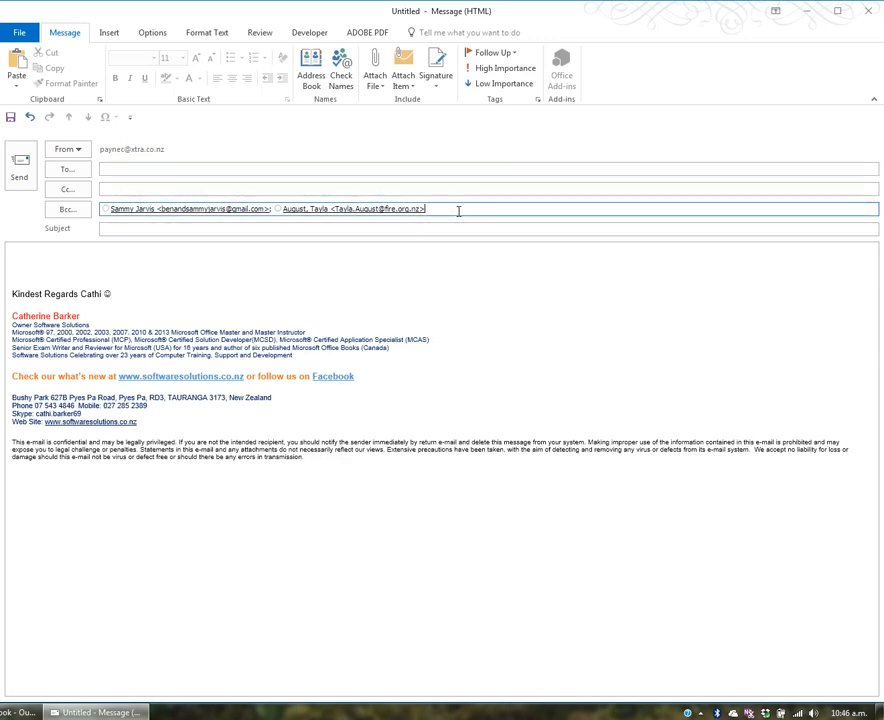
pyautogui.press('BackSpace')
pyautogui.press('BackSpace')
pyautogui.press('BackSpace')
pyautogui.press('BackSpace')
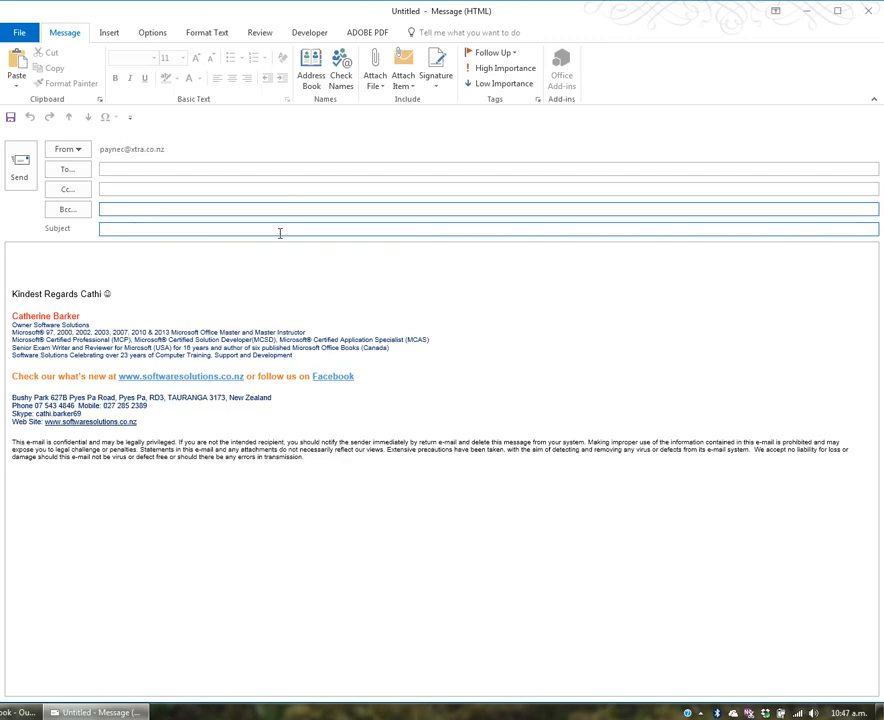
# Add every individual contact from the Contacts - Bay Rodders-2015-2016 address book, excluding the Zee Committee group, as hidden Bcc recipients.
pyautogui.click(84, 214)
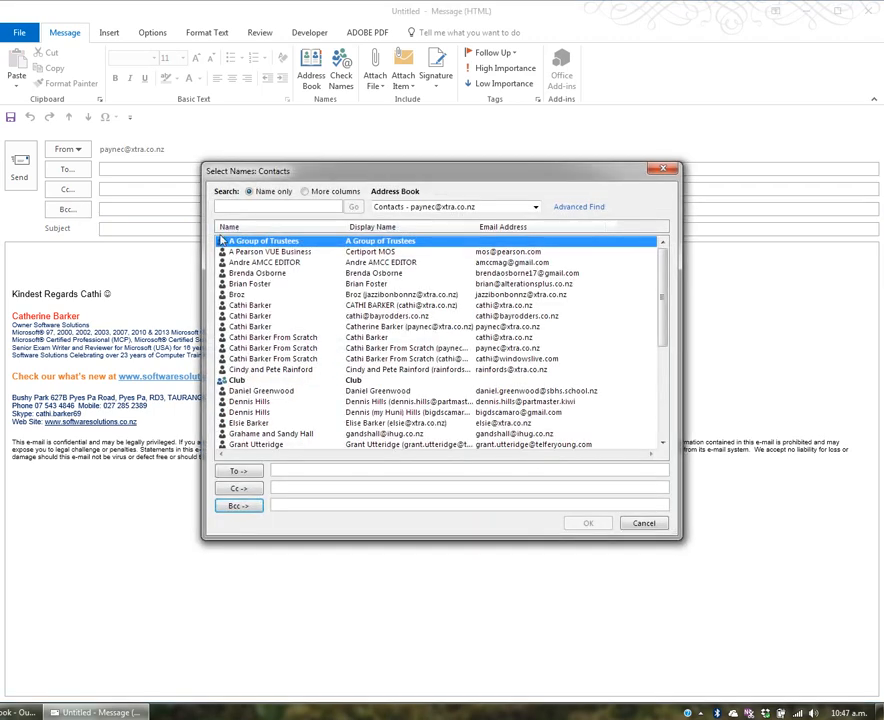
pyautogui.click(535, 207)
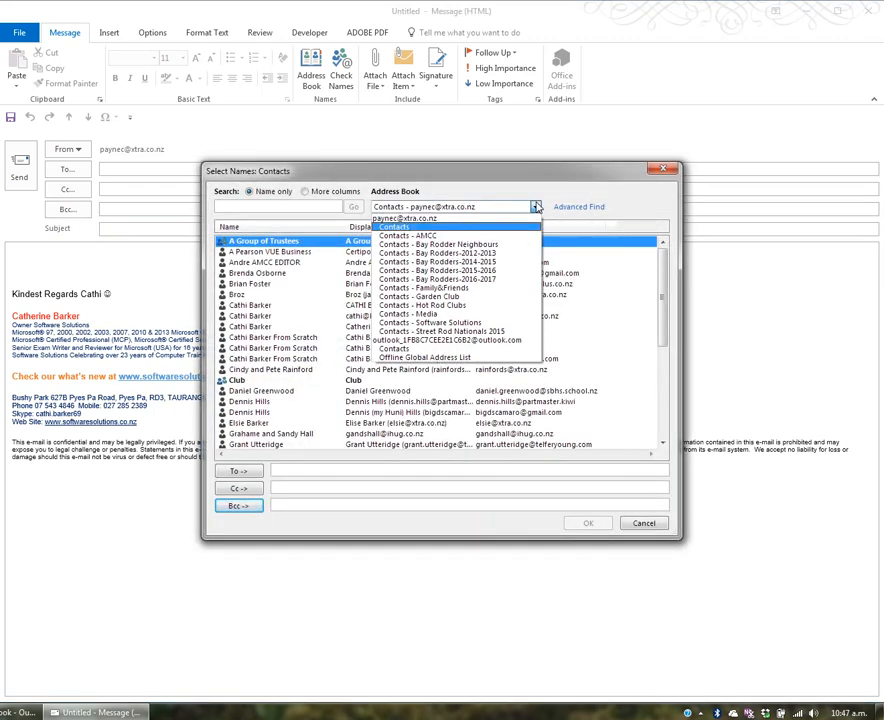
pyautogui.click(508, 270)
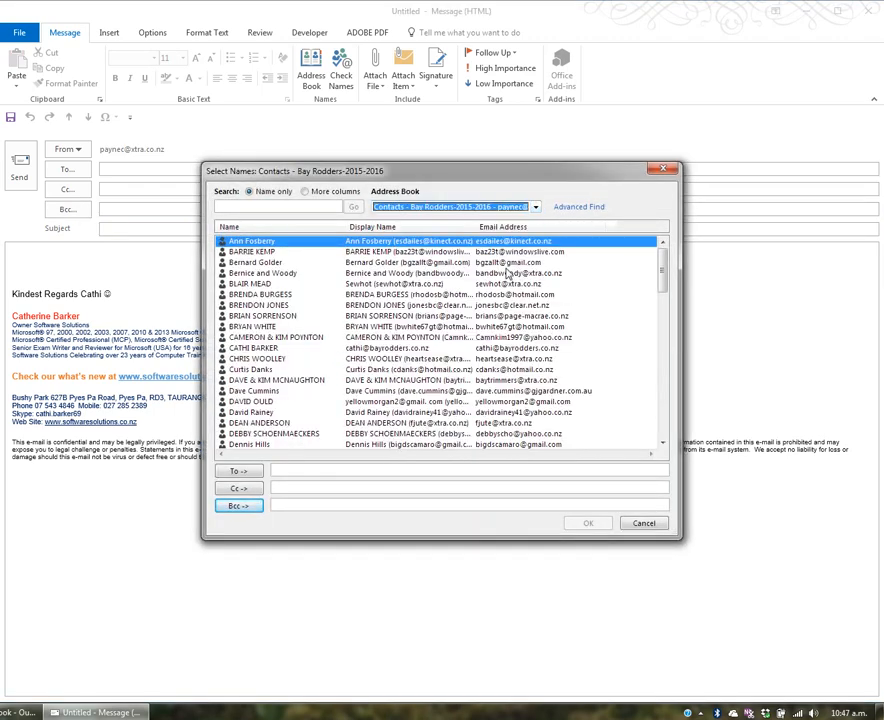
pyautogui.moveTo(663, 266); pyautogui.dragTo(662, 456)
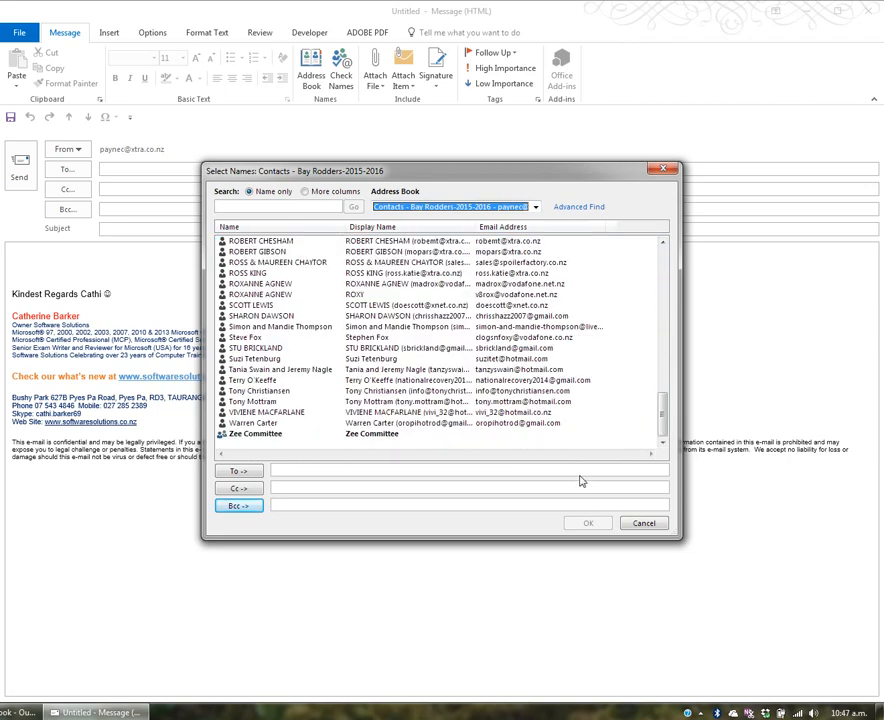
pyautogui.keyDown('shift'); pyautogui.click(267, 425); pyautogui.keyUp('shift')
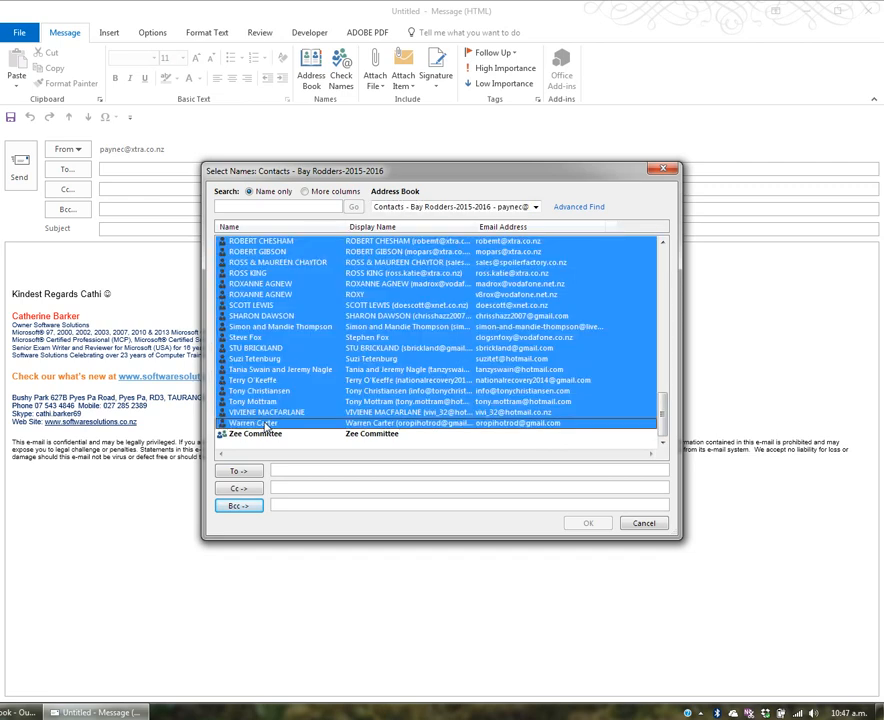
pyautogui.click(238, 507)
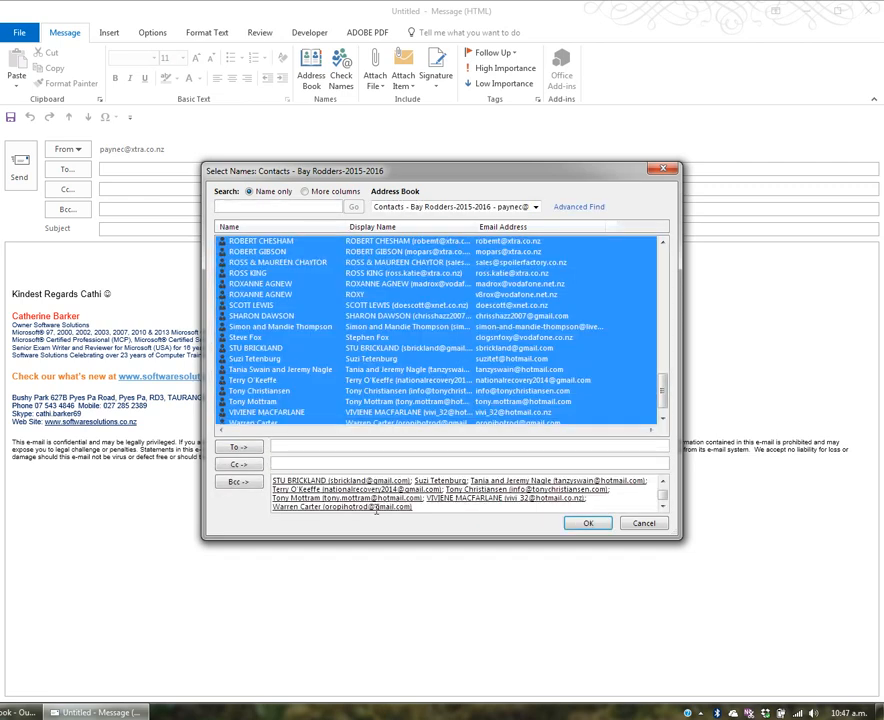
pyautogui.click(588, 522)
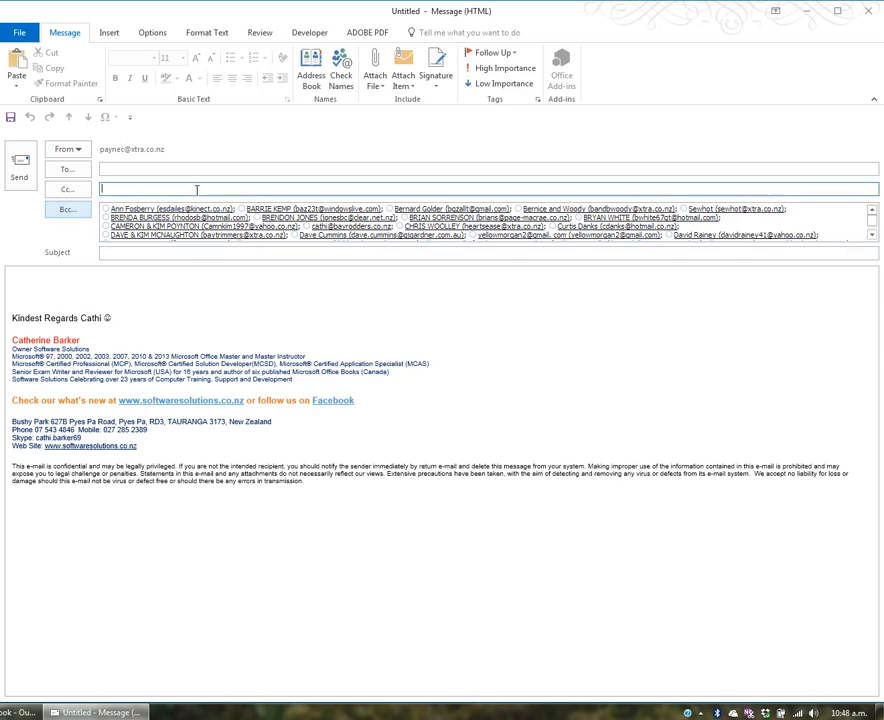
# Clear all the address book recipients from the email's Bcc field.
pyautogui.click(245, 209)
pyautogui.hotkey('ctrl', 'a')
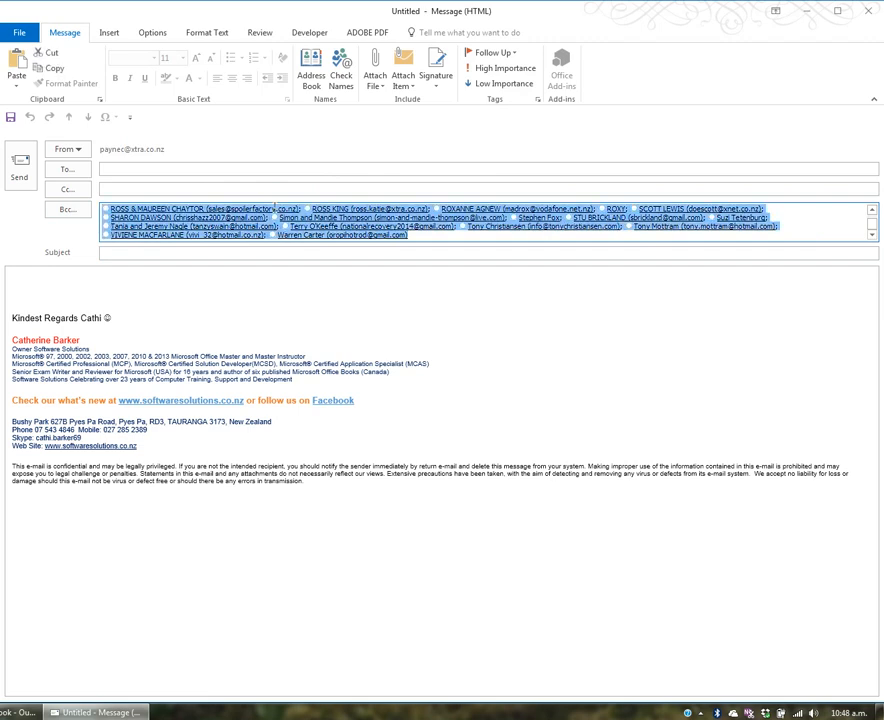
pyautogui.press('Delete')
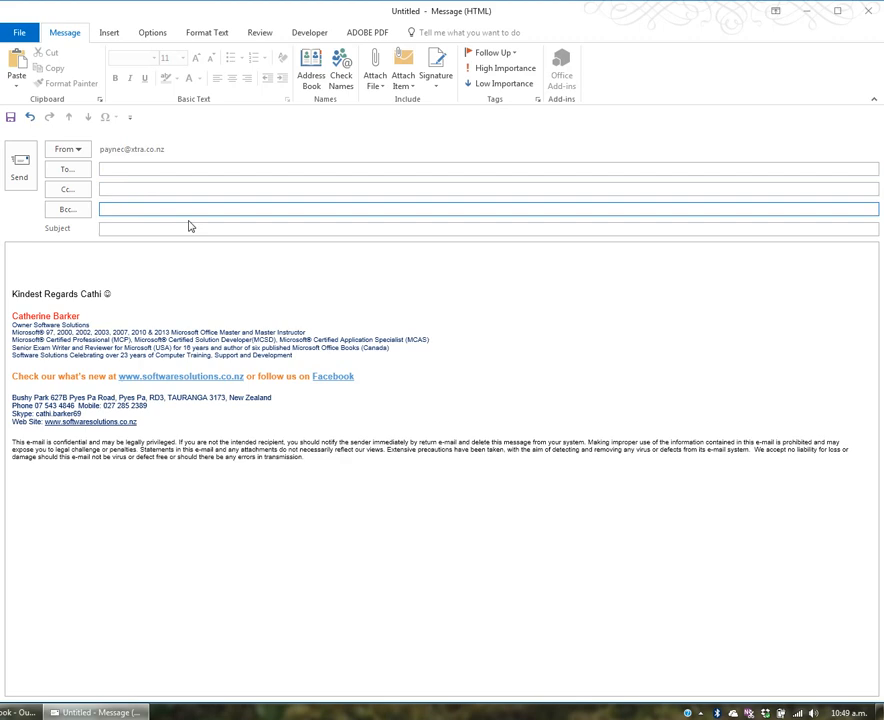
# Address the email to two suggested contacts in the To field.
pyautogui.click(132, 170)
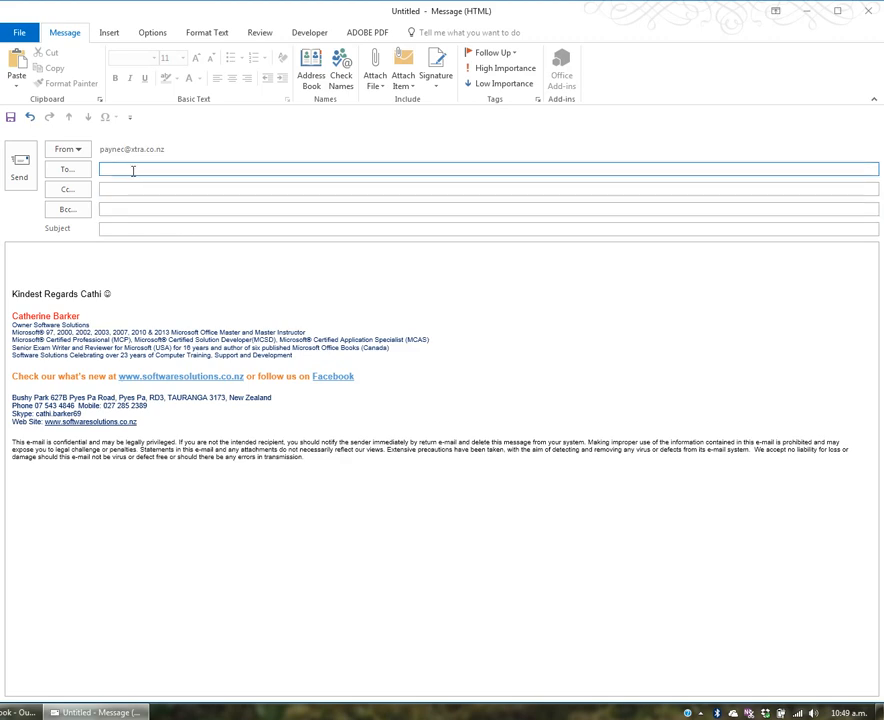
pyautogui.write('de')
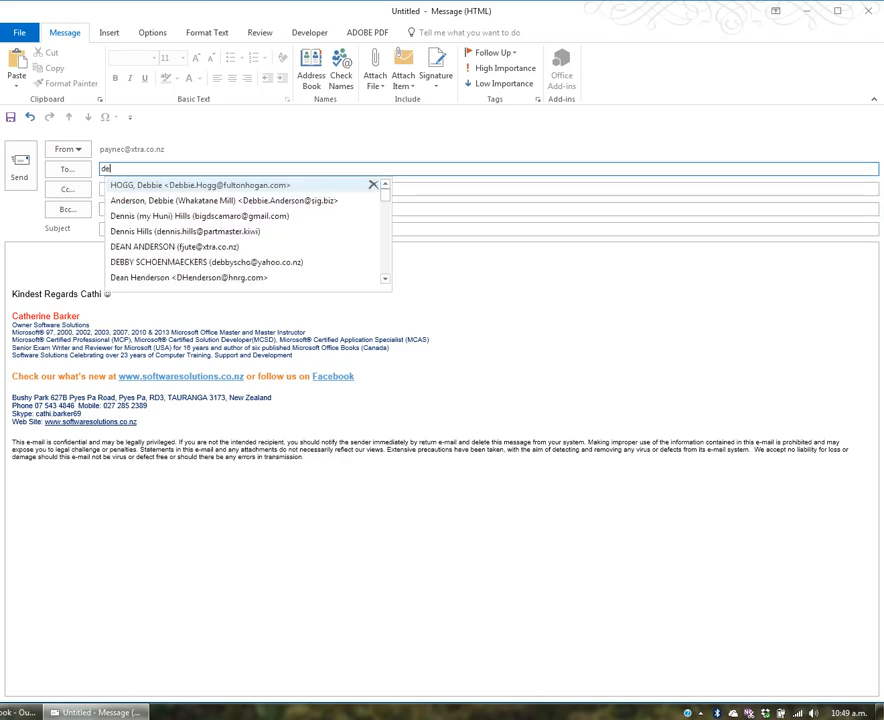
pyautogui.click(178, 232)
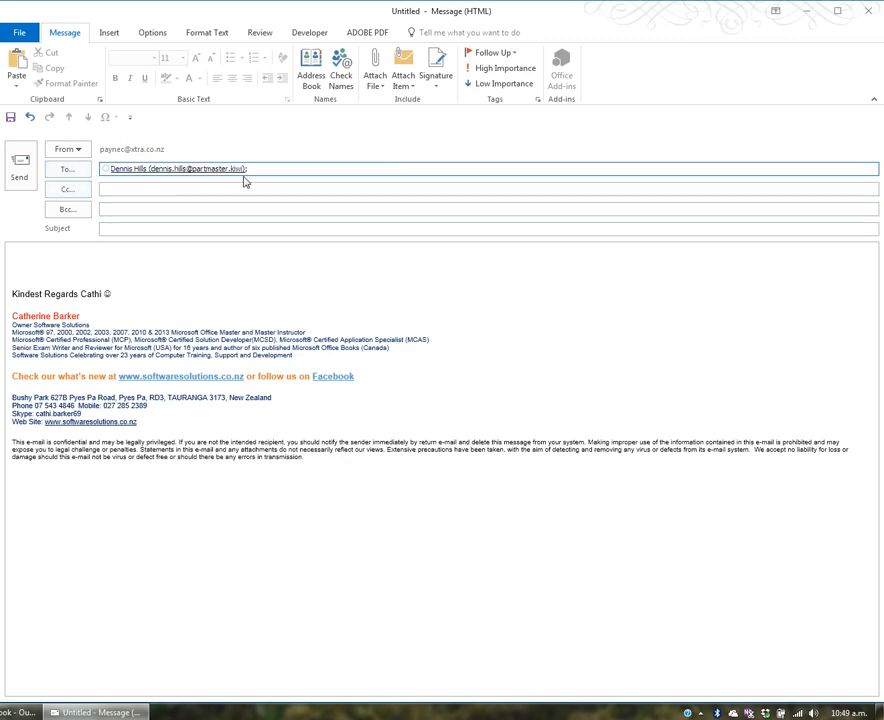
pyautogui.write('lea')
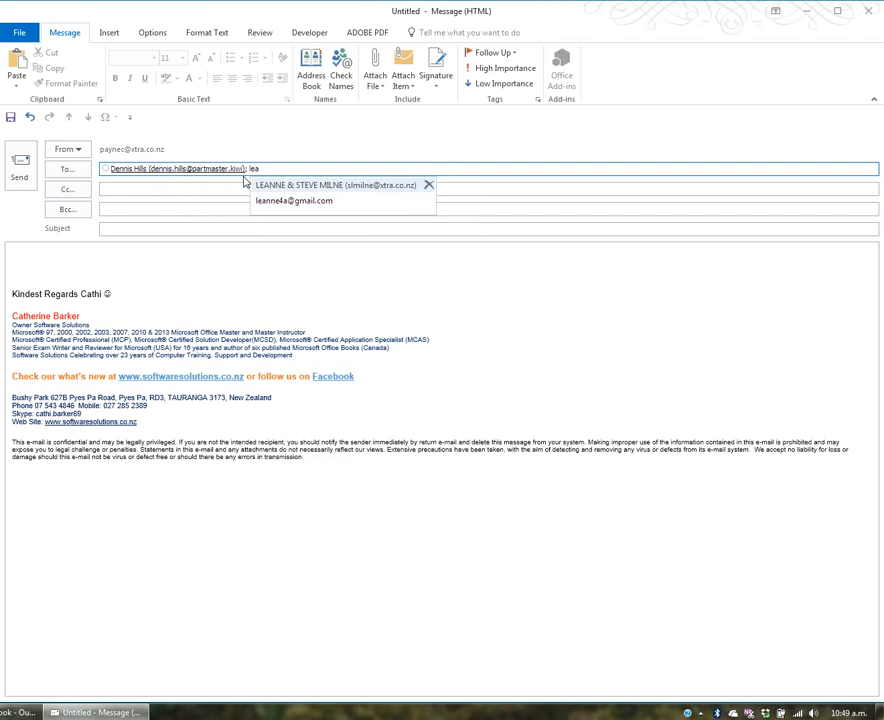
pyautogui.click(290, 200)
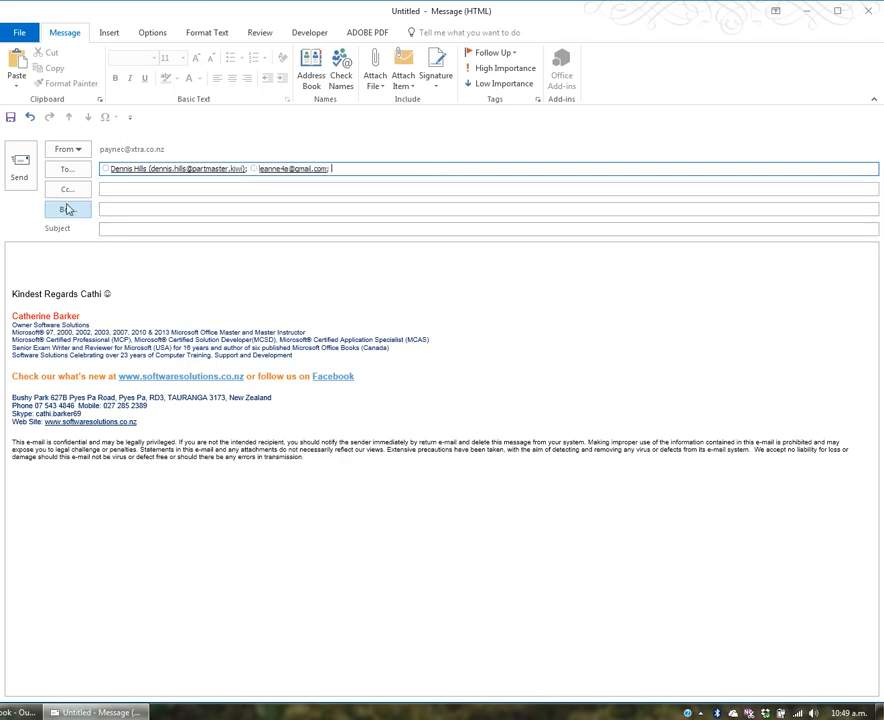
# Set the email's subject to "Free for Lunch?" and write "Are you able to make it tomorrow at 12 noon?" in the body.
pyautogui.click(102, 231)
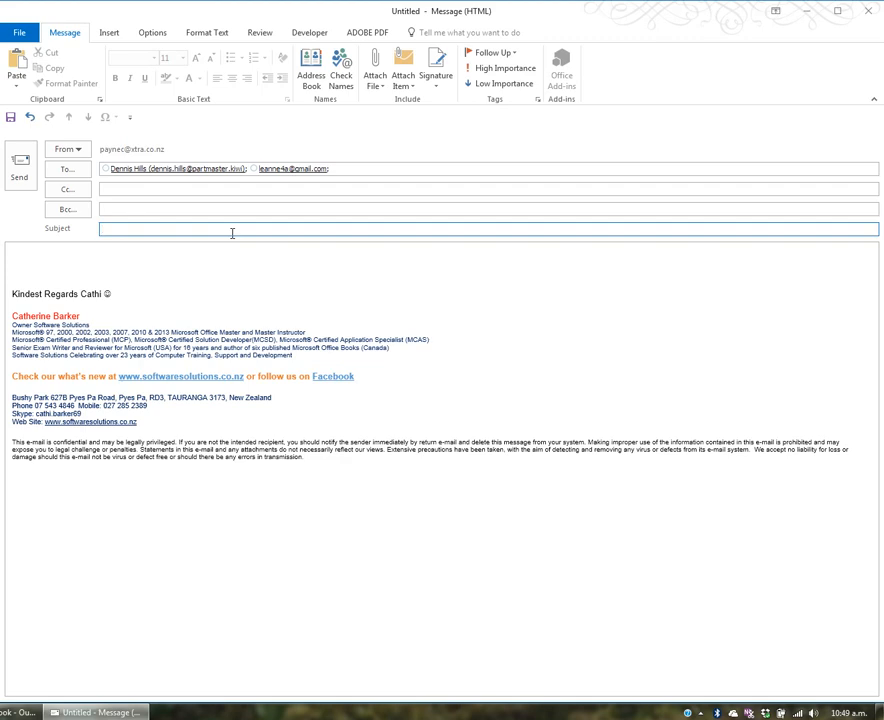
pyautogui.write('Free for Lunch?')
pyautogui.press('Tab')
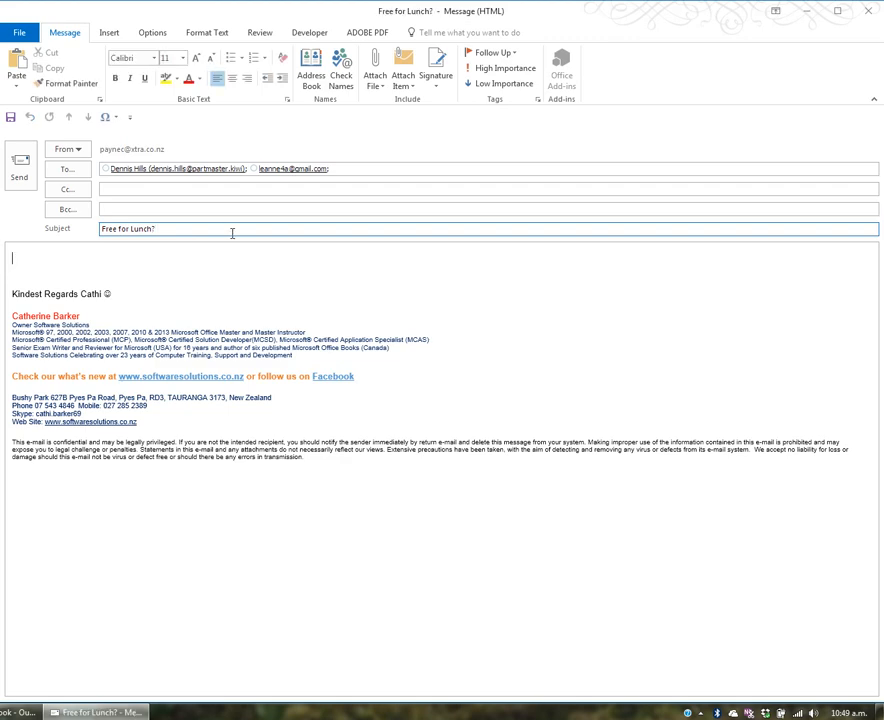
pyautogui.write('Are you able to make it ')
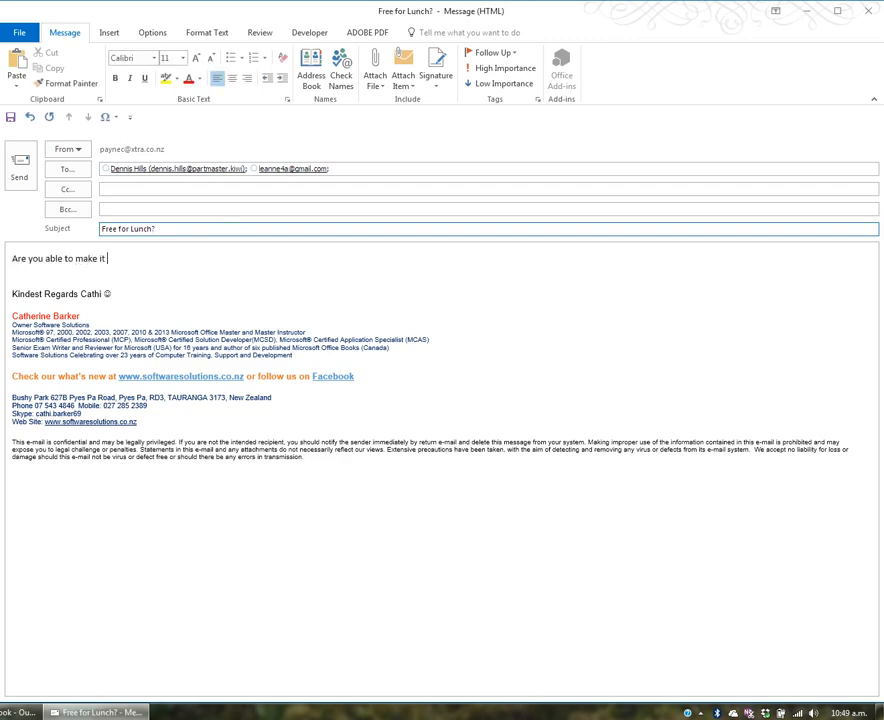
pyautogui.write('tomorrow at 12 noon?')
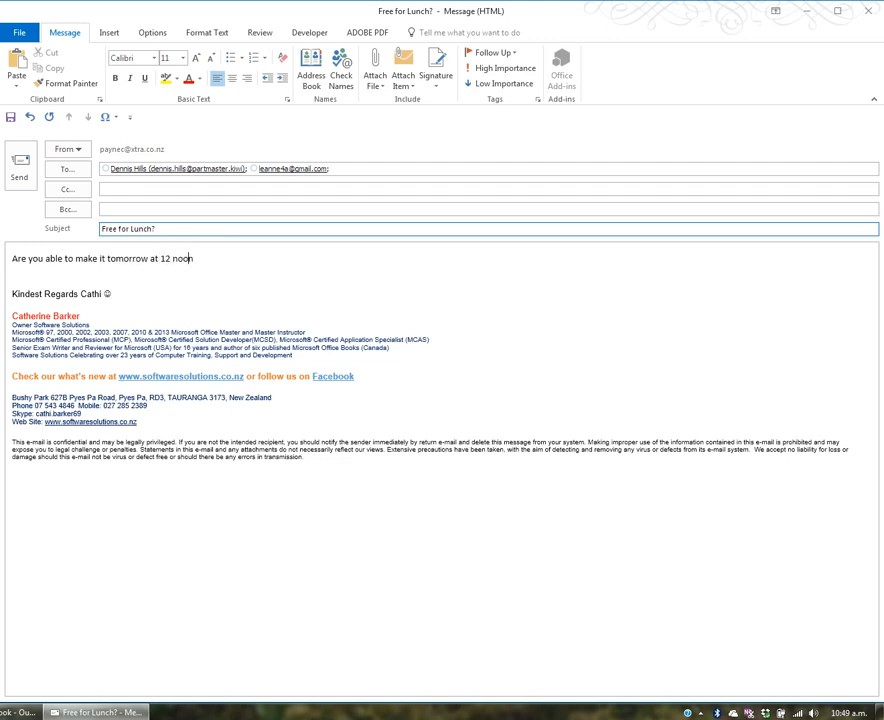